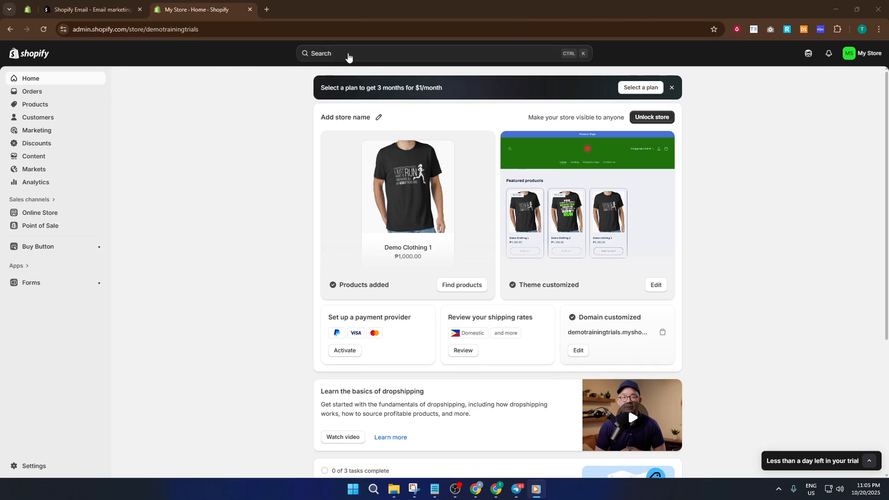
click(351, 54)
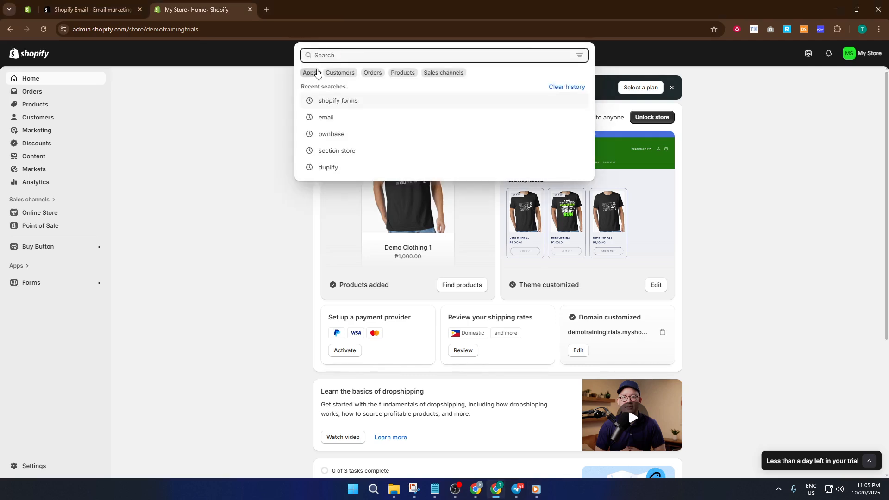
text(sh)
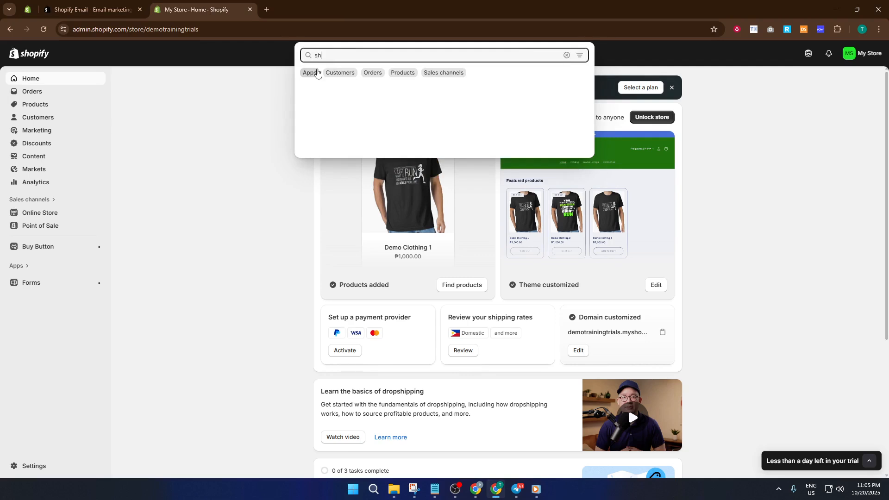
text(opify s)
text(form)
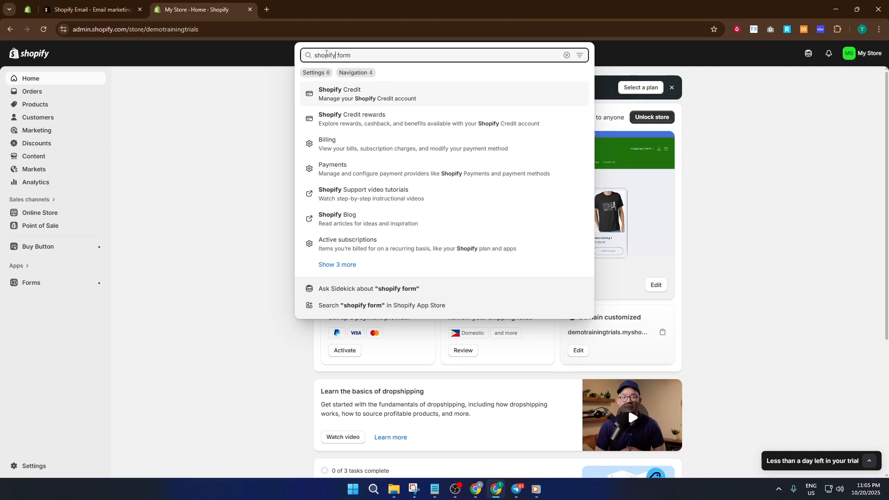
click(262, 56)
Search the Shopify App Store for "shopify forms" from the store admin and open the Shopify Forms app.
click(341, 54)
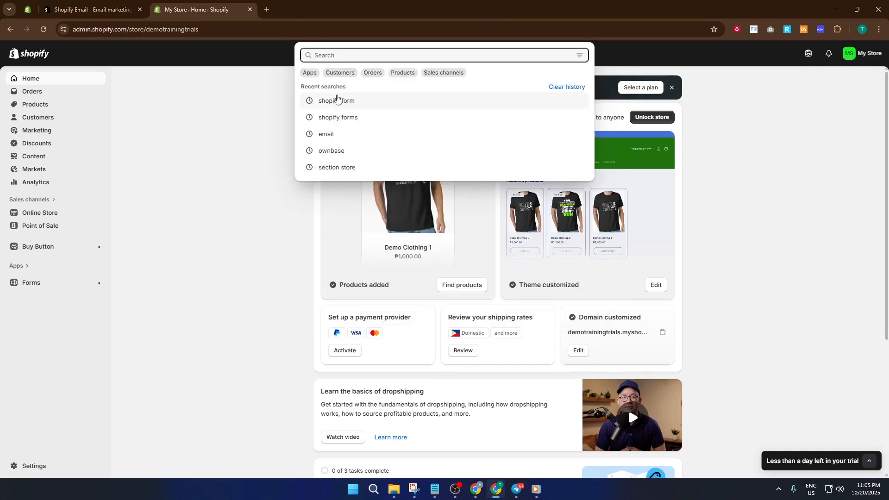
click(352, 118)
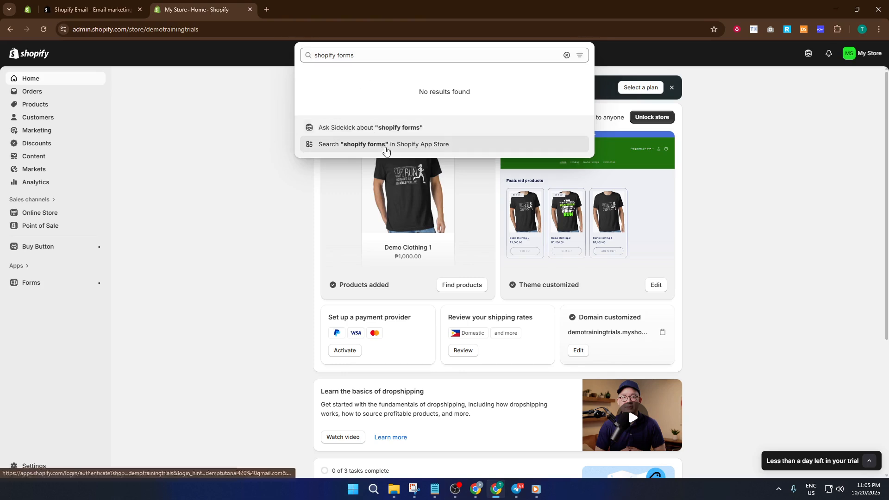
click(386, 144)
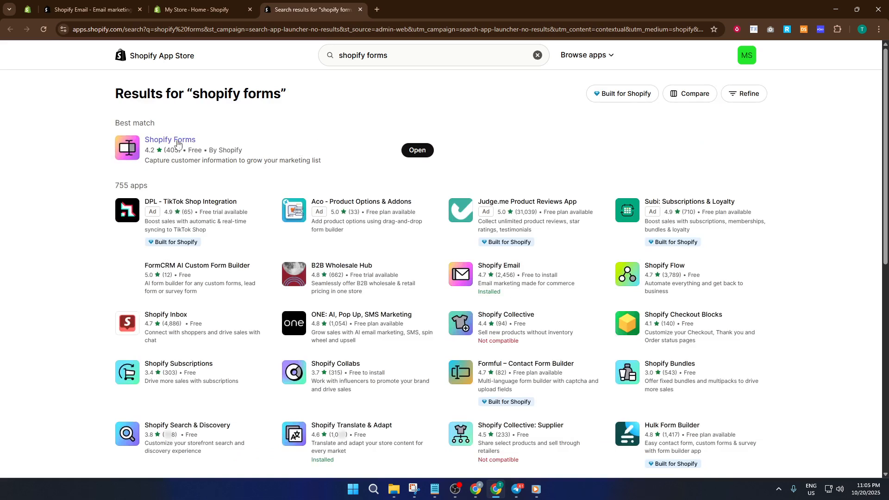
click(414, 151)
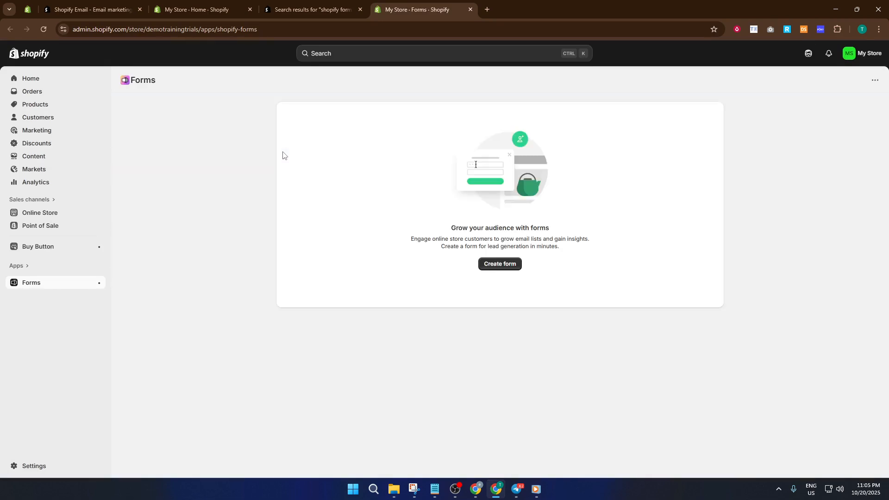
Create a new form of the popup type and name it Newsletter.
click(504, 268)
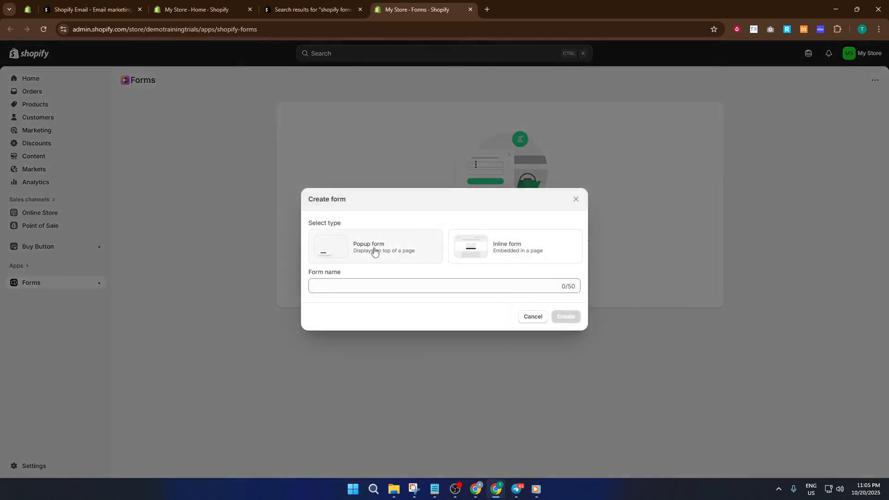
click(374, 250)
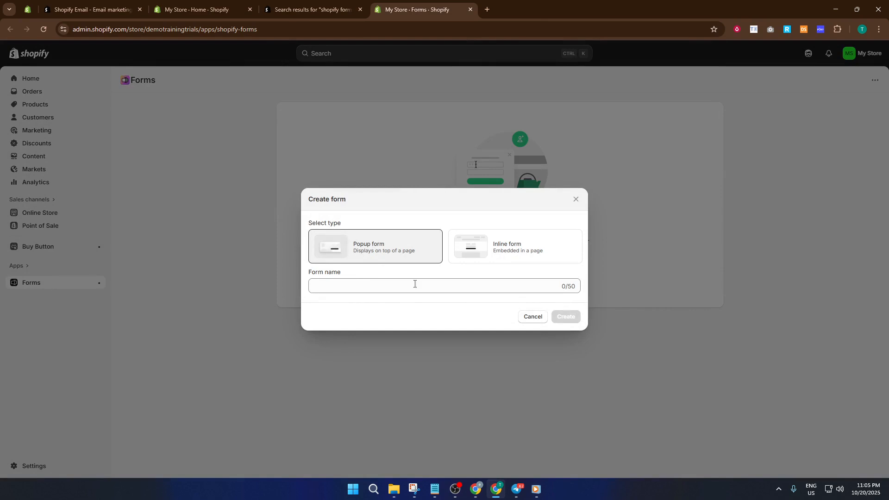
click(388, 282)
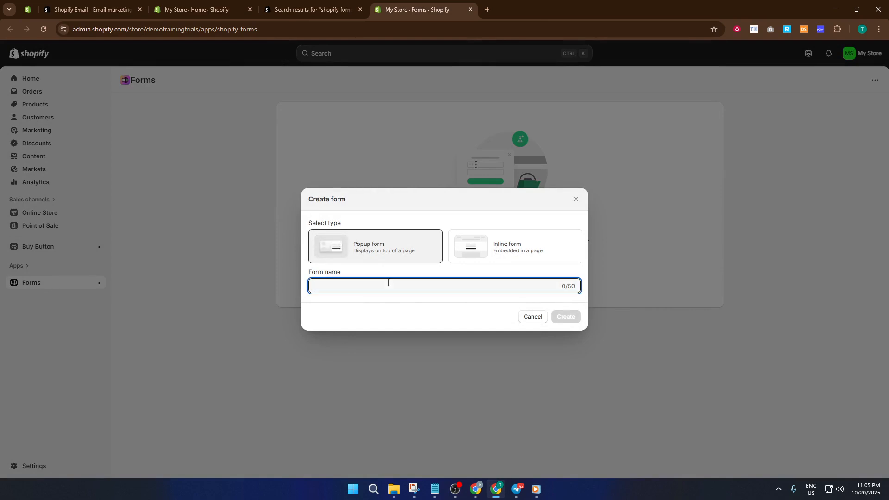
text(Newsletter)
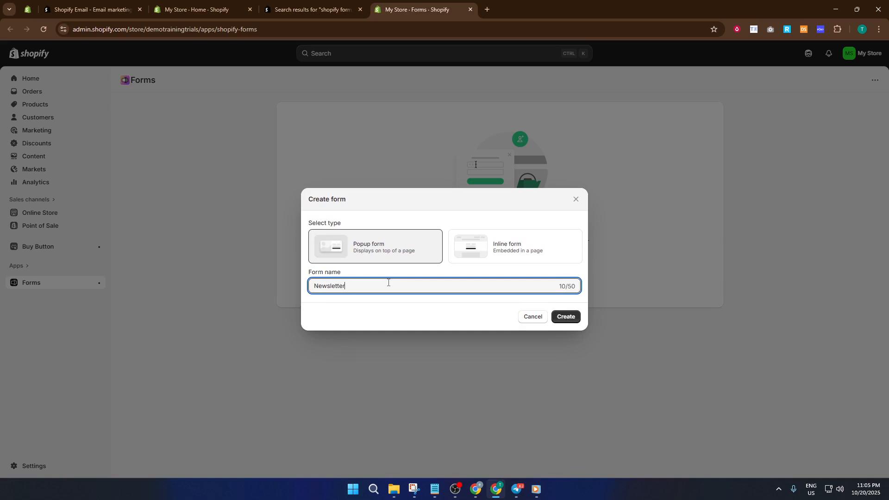
click(556, 317)
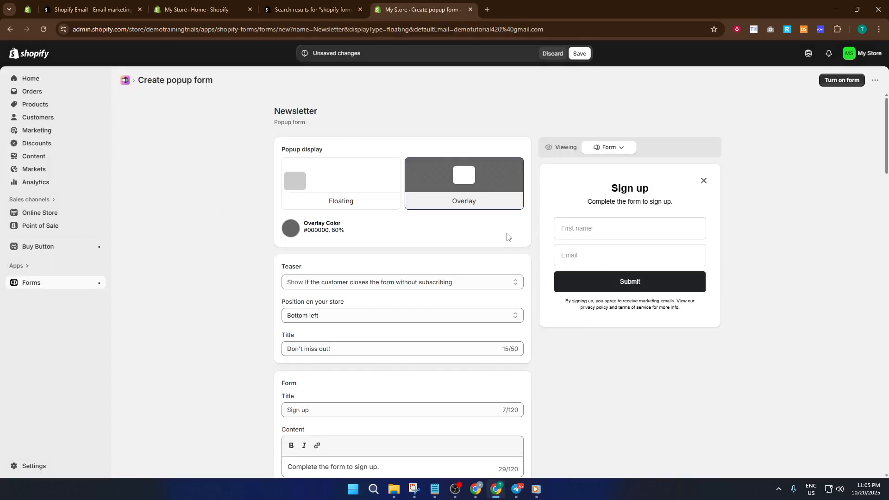
Review the new popup form's teaser, title, content, field, consent and success settings.
scroll(440, 222, down, 3)
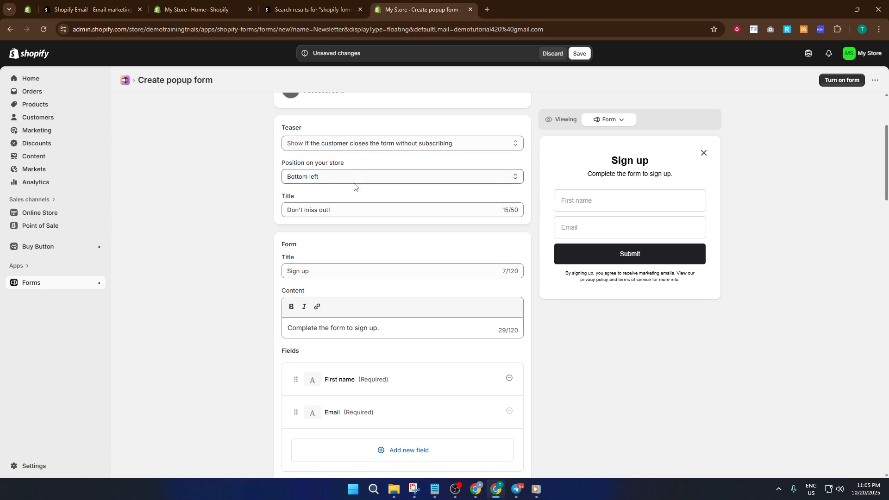
scroll(341, 185, down, 1)
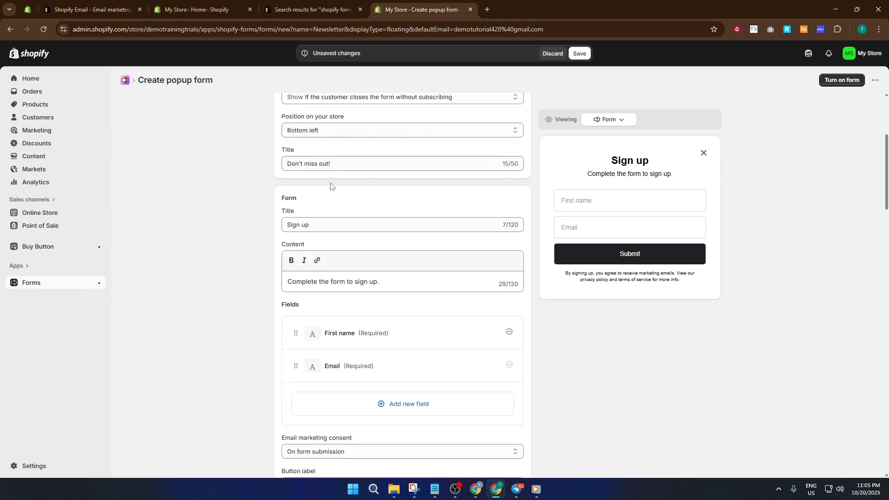
scroll(332, 185, down, 1)
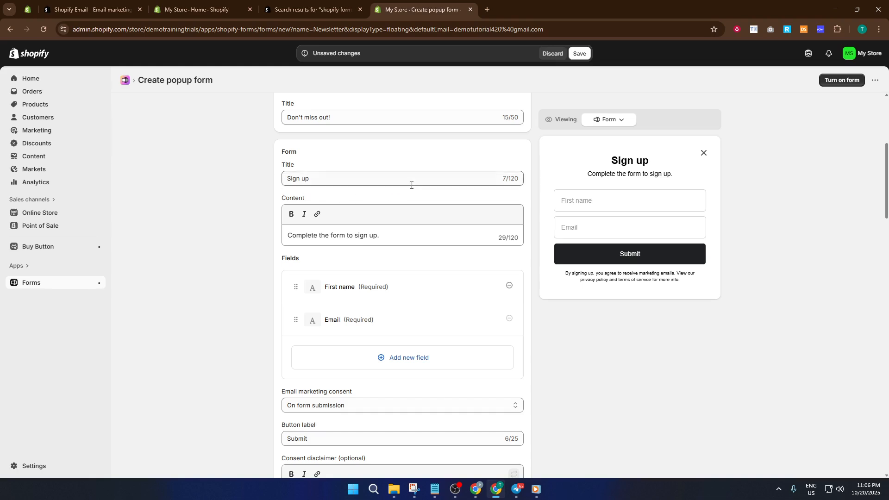
scroll(416, 185, down, 1)
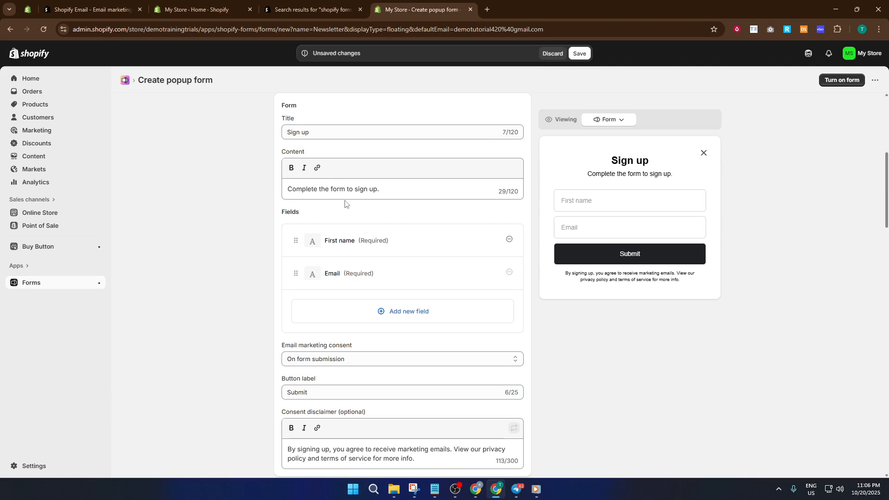
scroll(413, 197, down, 1)
scroll(449, 191, down, 2)
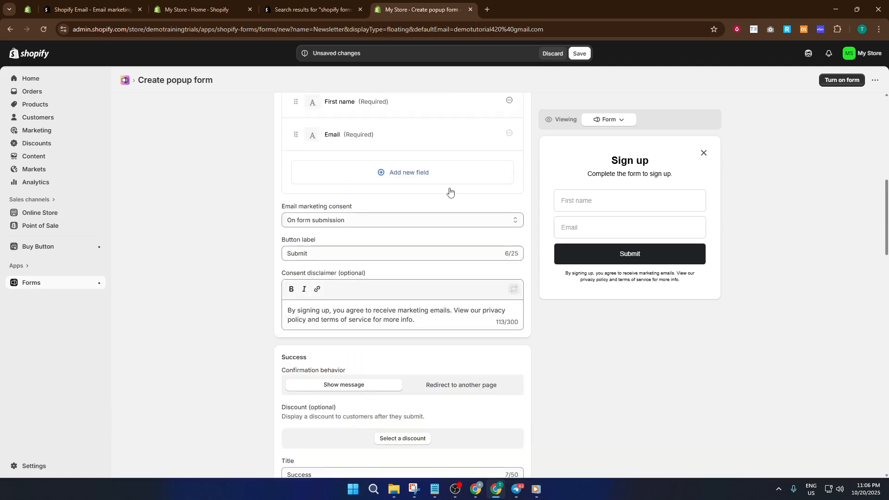
scroll(450, 192, down, 2)
Replace the form's content text with "Subscribe to our Newsletter".
scroll(448, 194, up, 6)
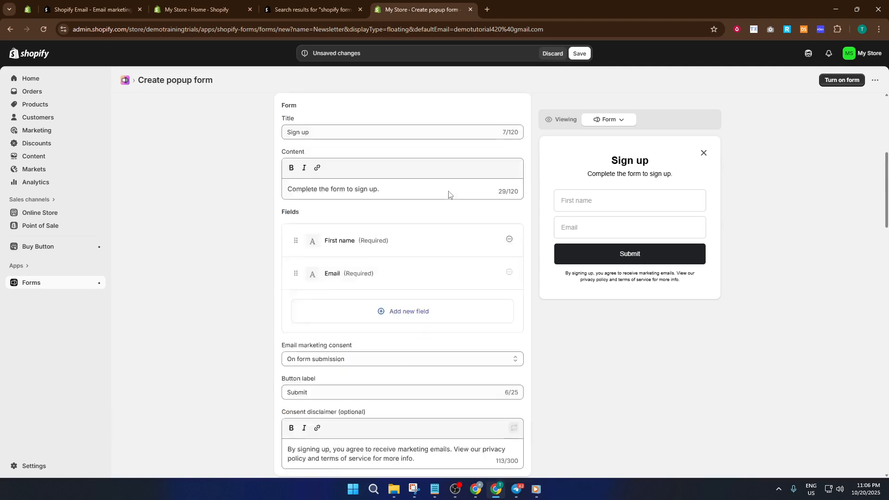
click(377, 235)
drag(378, 235, 260, 235)
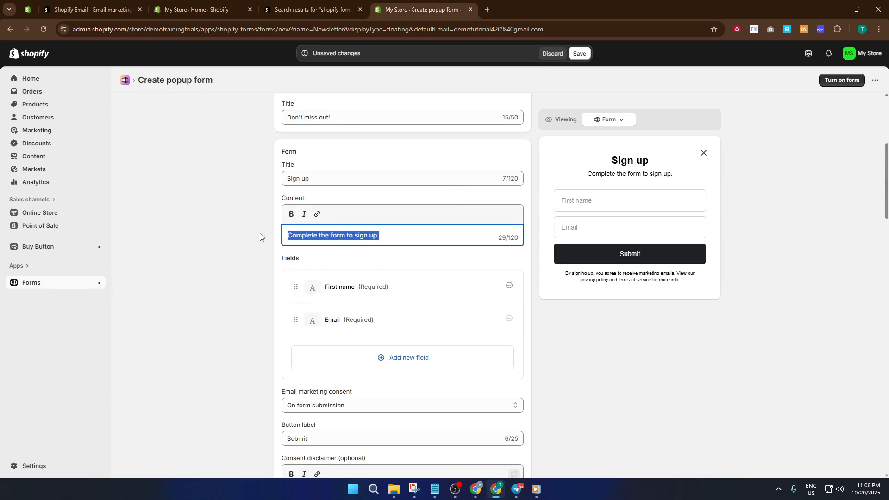
text(Sub)
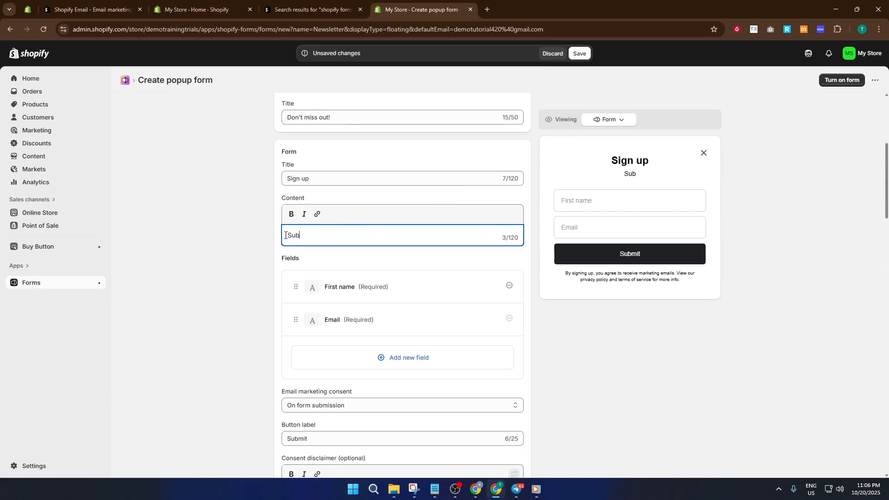
text(scrib)
key(BackSpace)
text(ibe to our n)
key(BackSpace)
text(Newsletter)
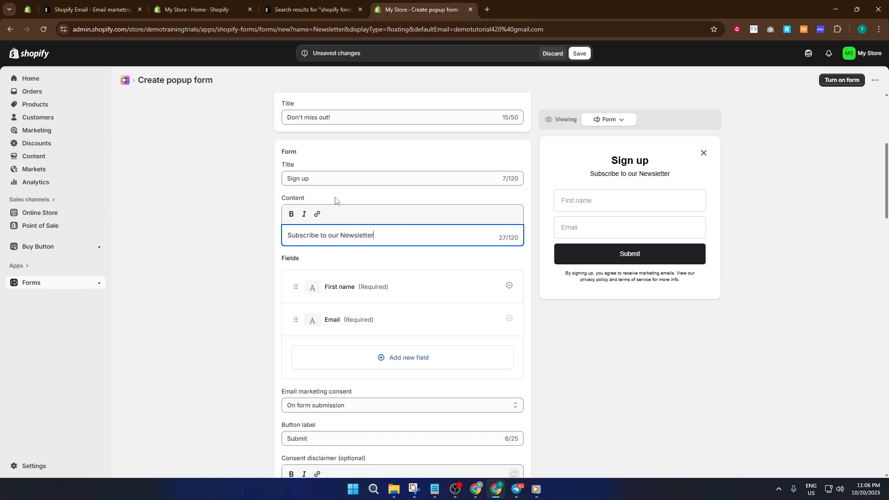
Change the title in the popup's Form section to "Subscribe".
click(346, 176)
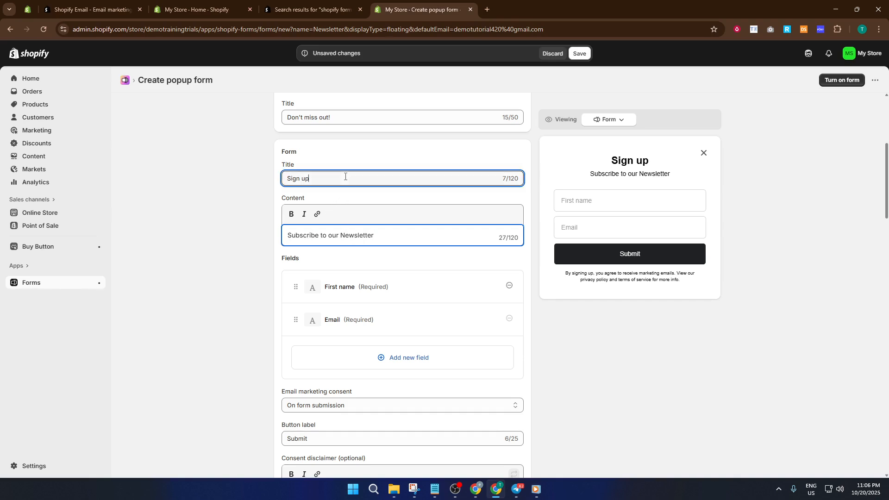
drag(345, 177, 265, 179)
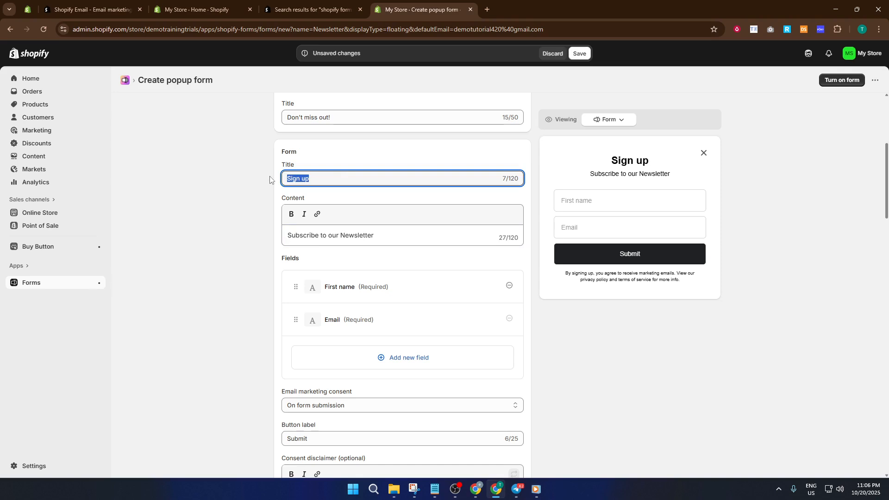
text(New)
key(BackSpace)
key(BackSpace)
key(BackSpace)
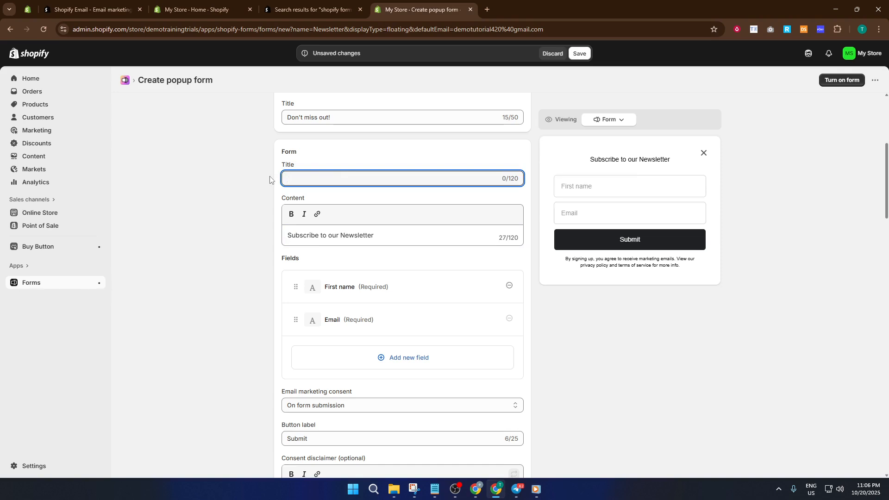
text(Sub)
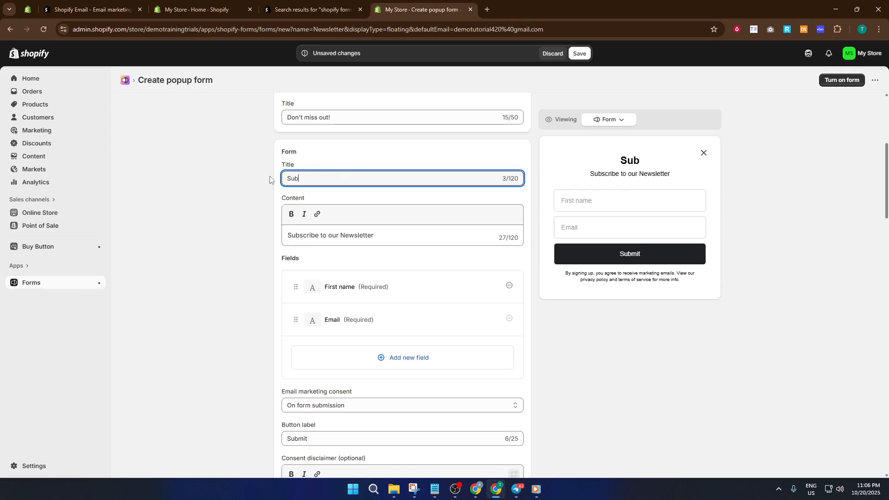
text(scriv)
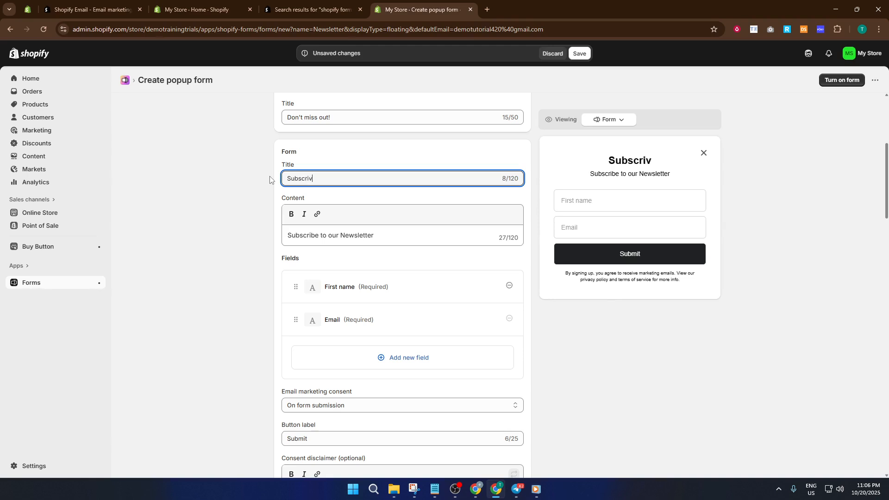
key(BackSpace)
text(be)
click(227, 221)
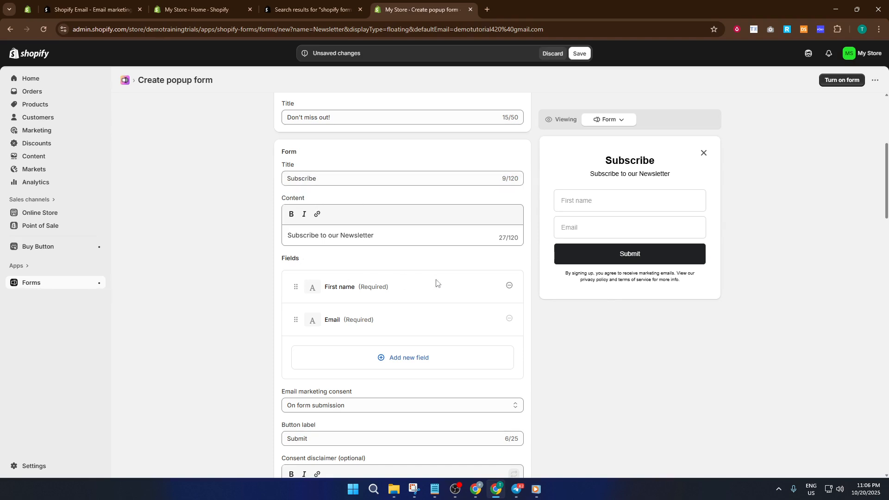
Review the popup form's fields, marketing consent, success message, styling, typography and image settings.
scroll(478, 292, down, 2)
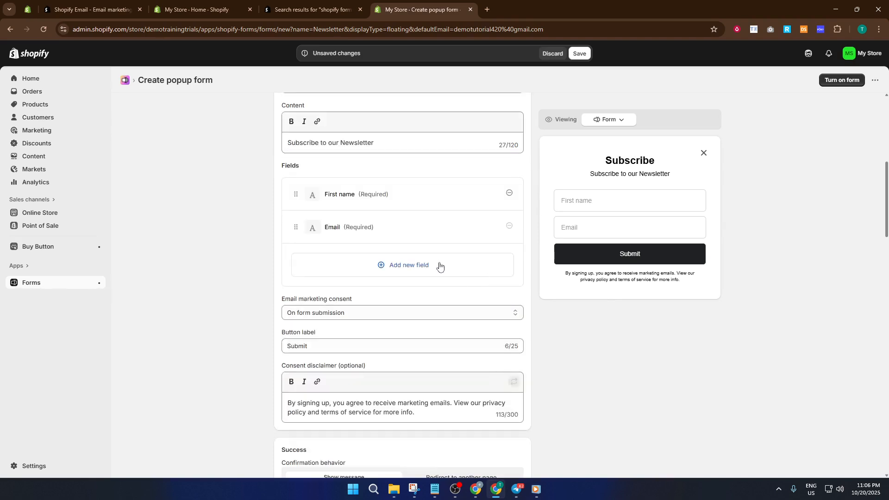
scroll(379, 253, down, 2)
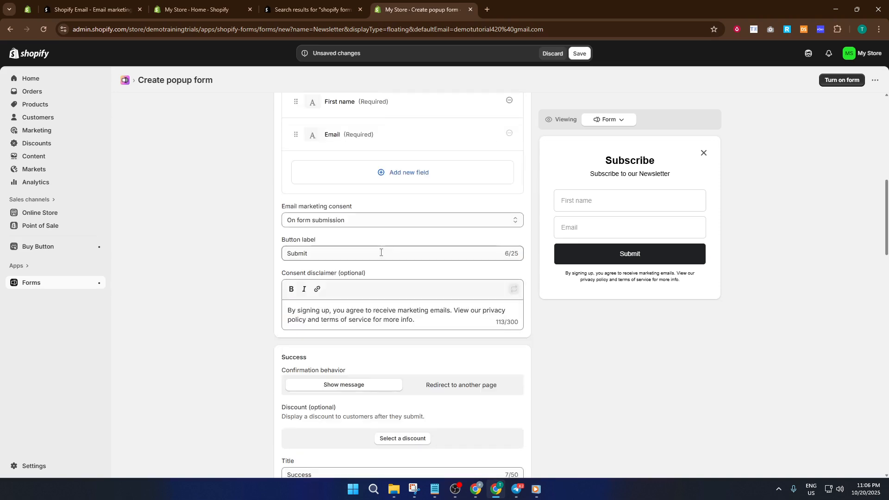
scroll(373, 249, down, 1)
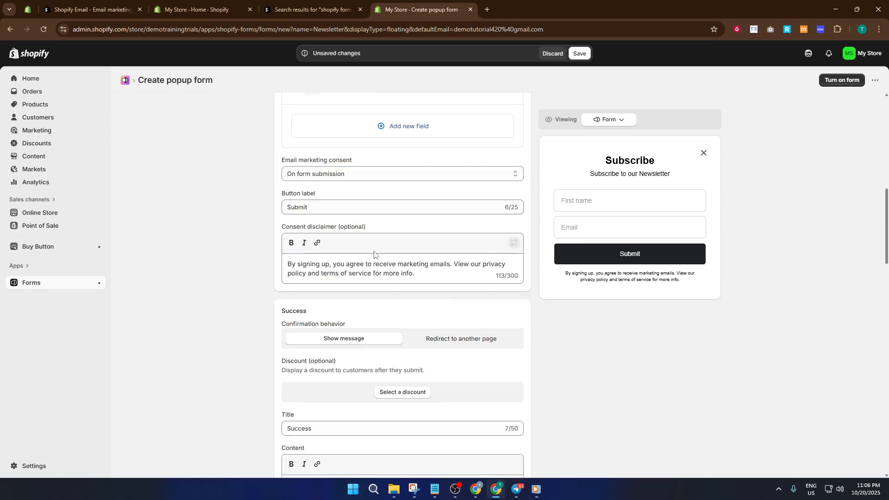
scroll(362, 260, down, 1)
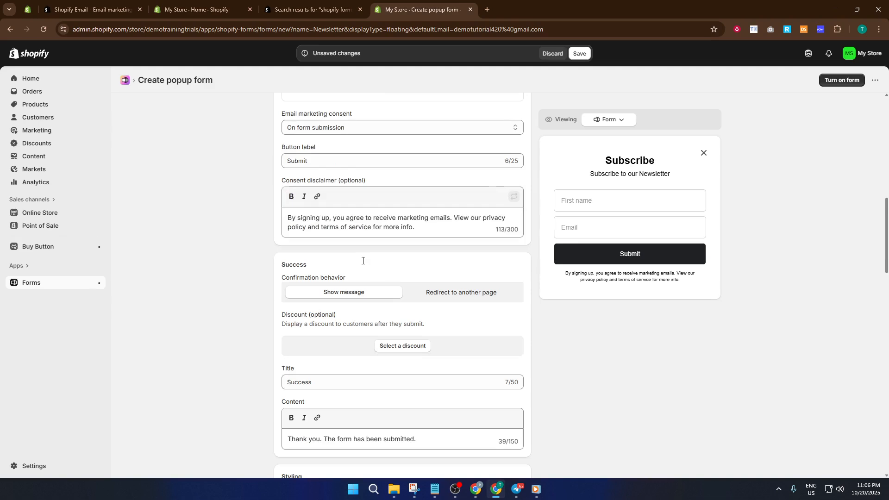
scroll(363, 261, up, 3)
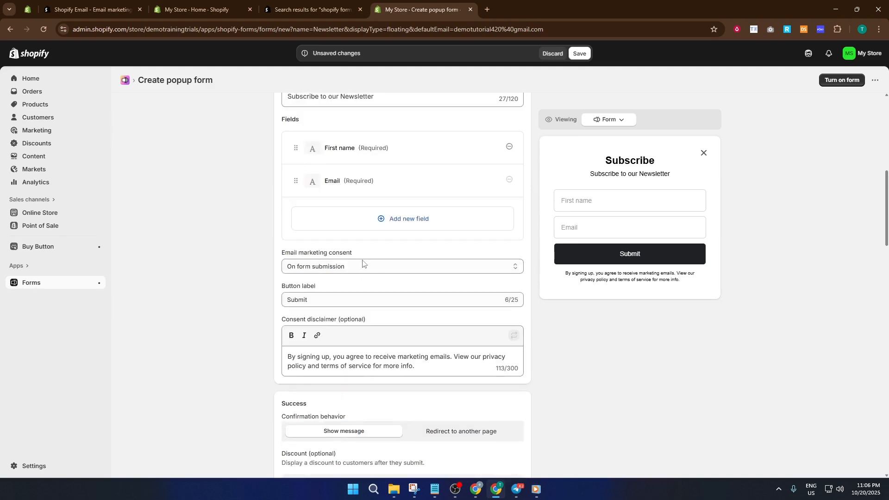
scroll(362, 262, down, 4)
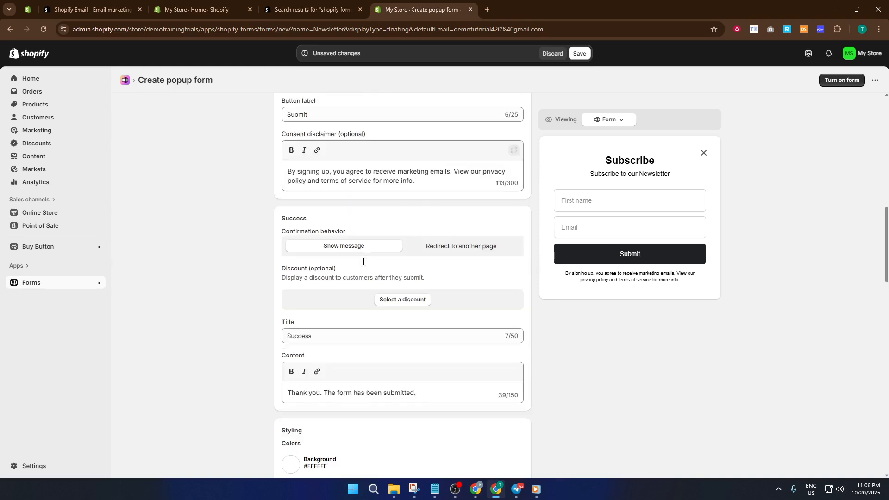
scroll(363, 261, down, 4)
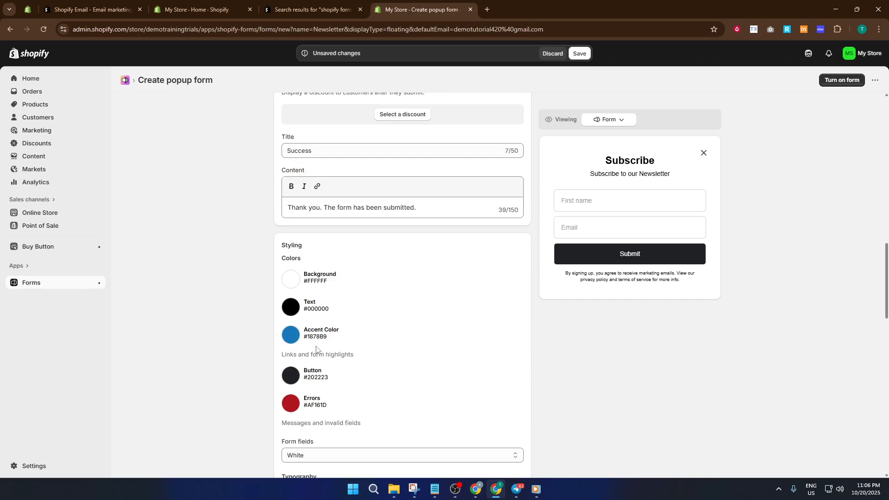
scroll(320, 351, down, 4)
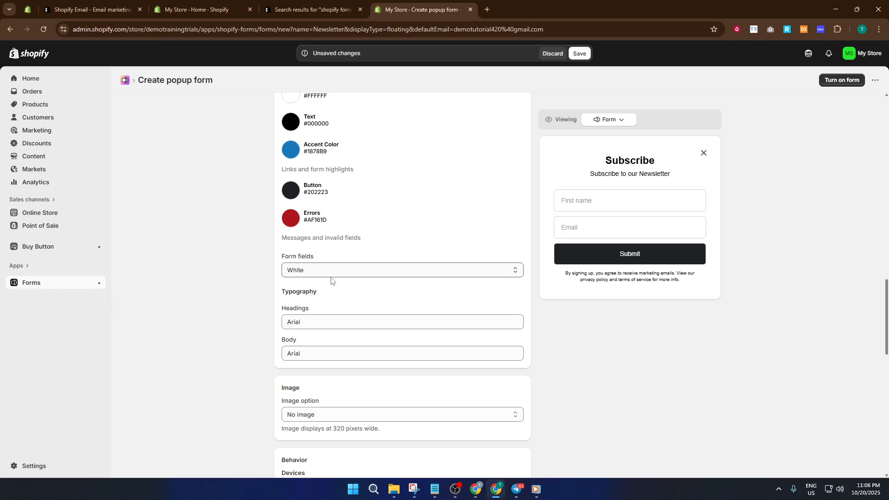
scroll(324, 278, down, 1)
scroll(317, 296, down, 1)
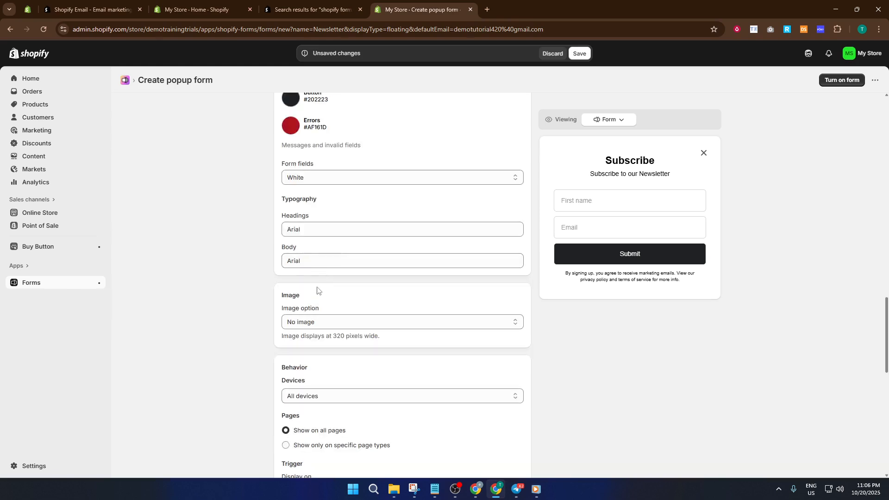
scroll(310, 293, down, 2)
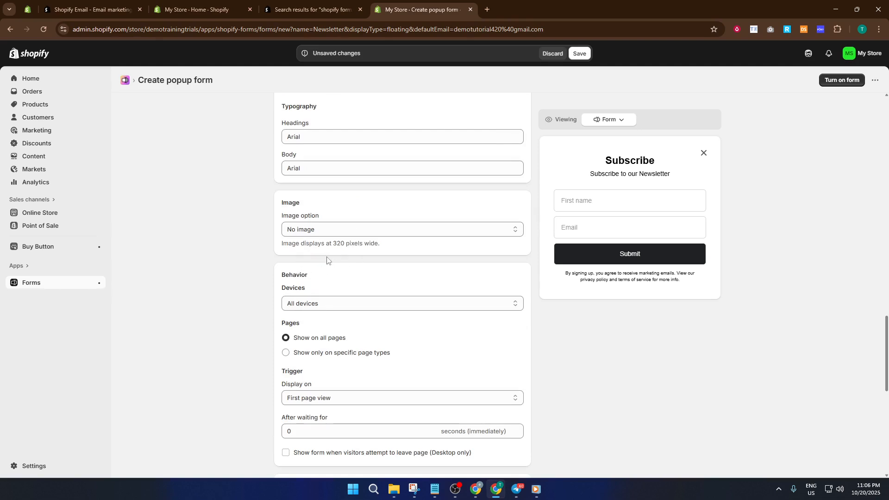
Set the popup's Devices behavior to All devices.
scroll(325, 267, down, 2)
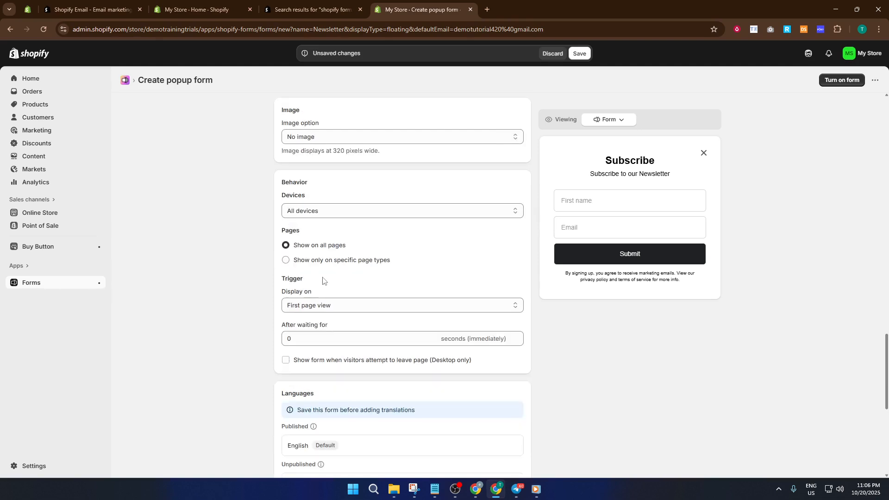
click(330, 216)
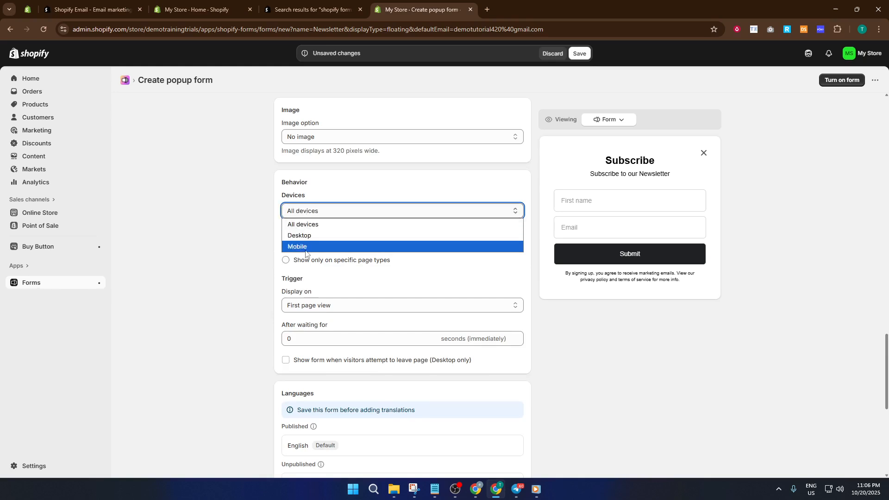
click(311, 225)
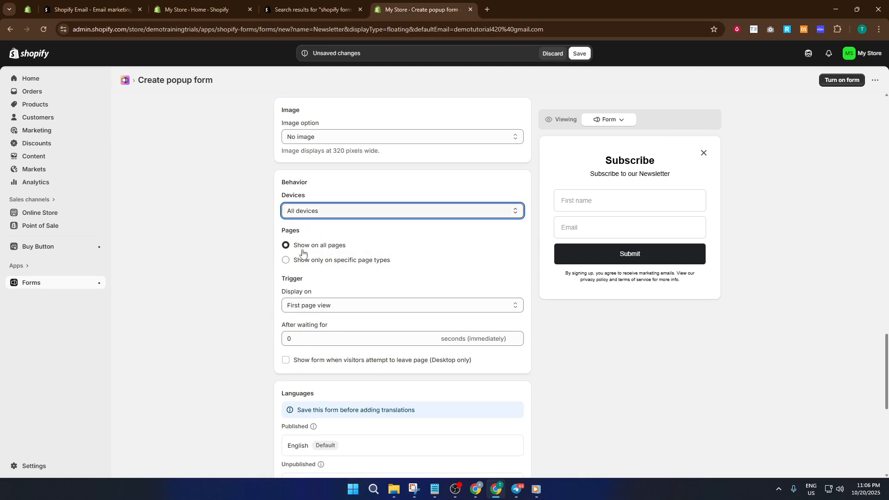
Review the popup's page, trigger, language, tag, email notification and automation settings.
scroll(307, 265, down, 1)
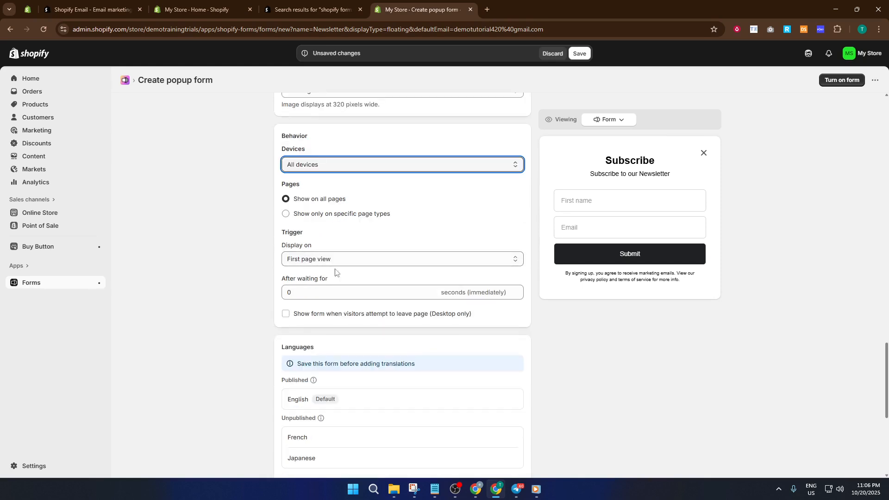
scroll(333, 272, down, 1)
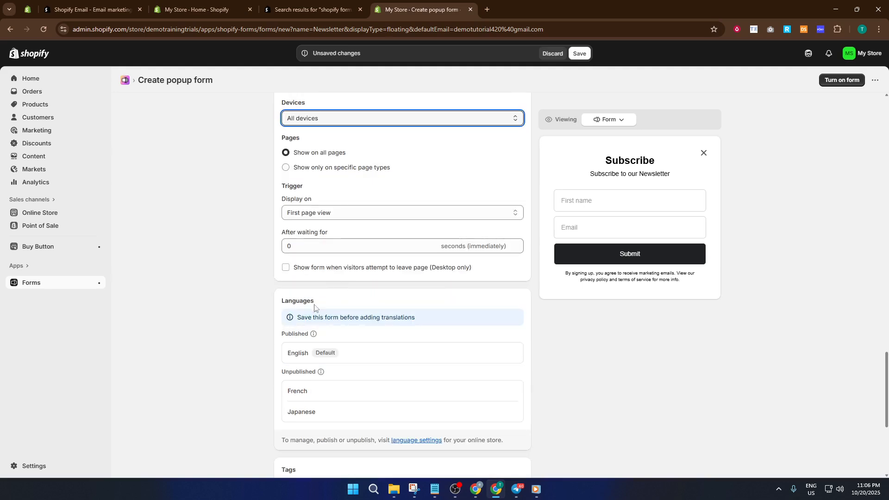
scroll(347, 346, down, 3)
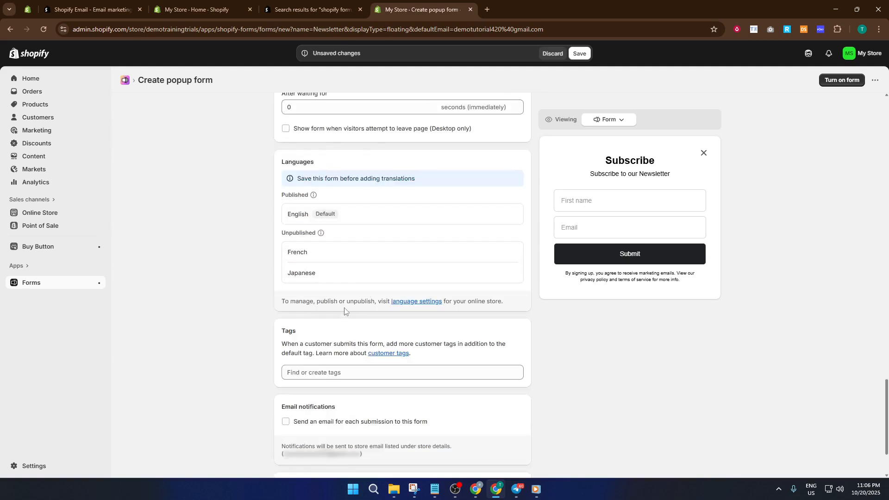
scroll(345, 310, down, 1)
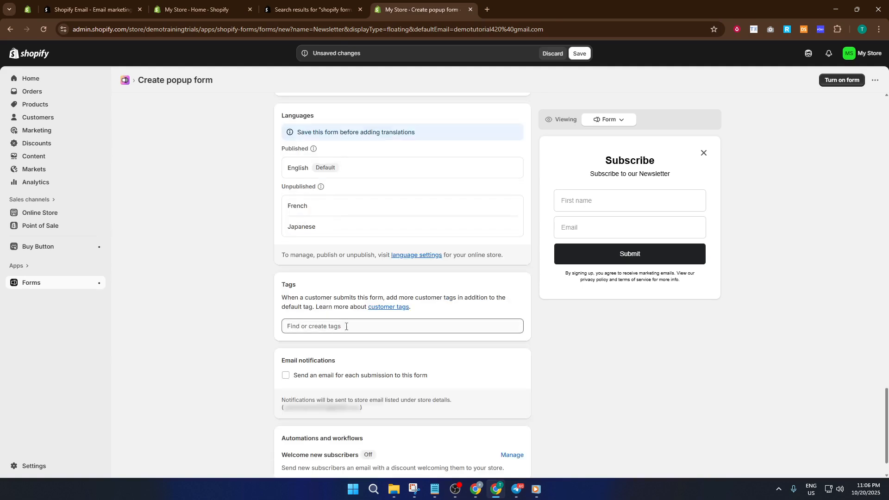
scroll(346, 326, down, 1)
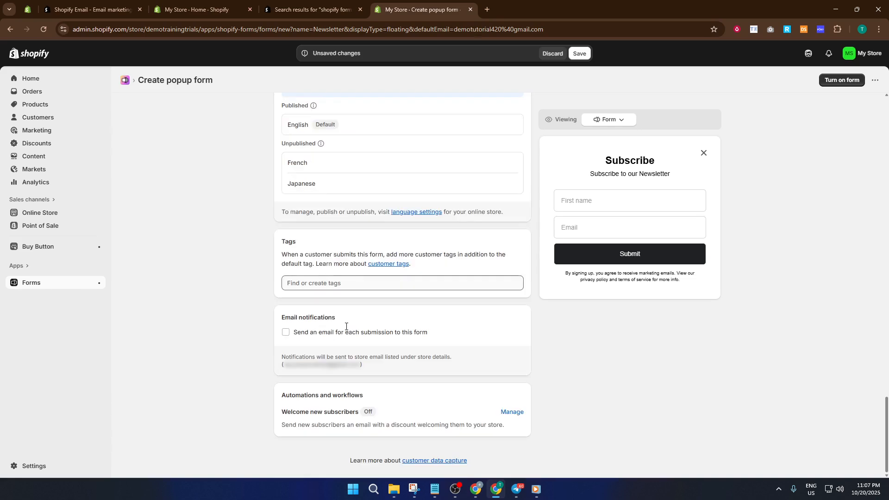
scroll(395, 304, up, 1)
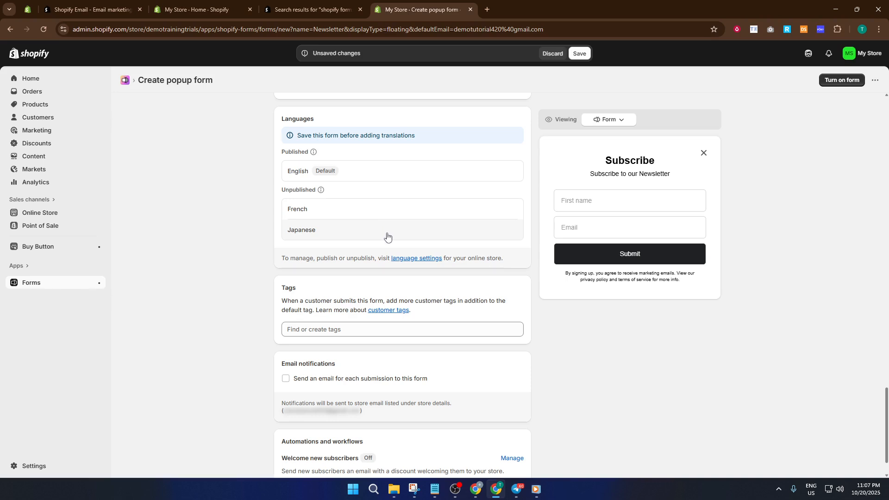
scroll(388, 233, down, 1)
scroll(388, 237, up, 1)
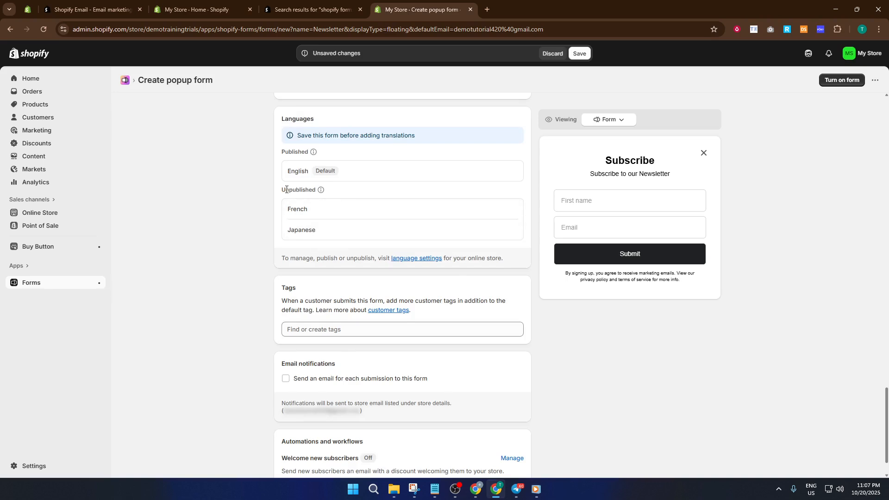
Enable sending an email notification for each submission to this form.
scroll(410, 230, down, 1)
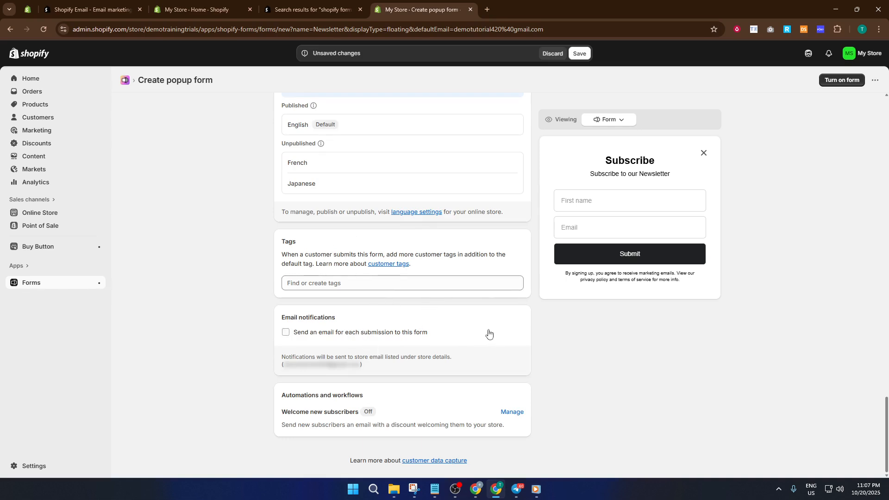
click(285, 333)
Save the Newsletter popup form and turn it on.
scroll(629, 382, up, 4)
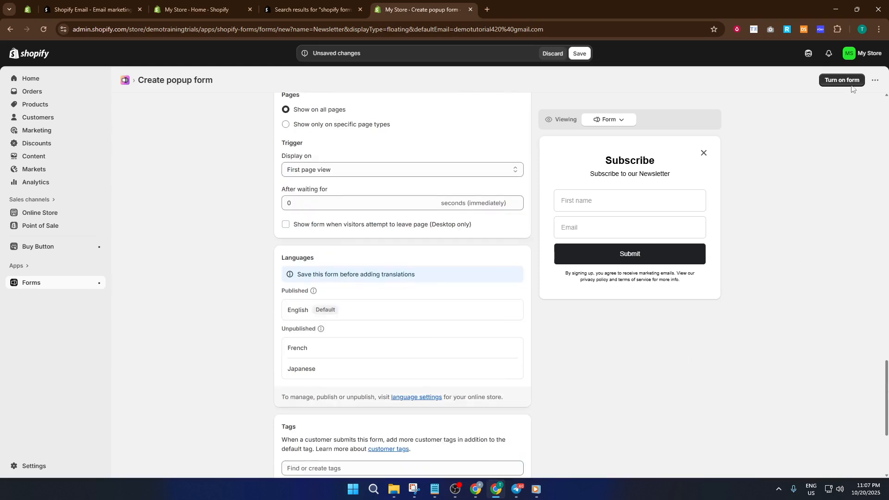
click(837, 83)
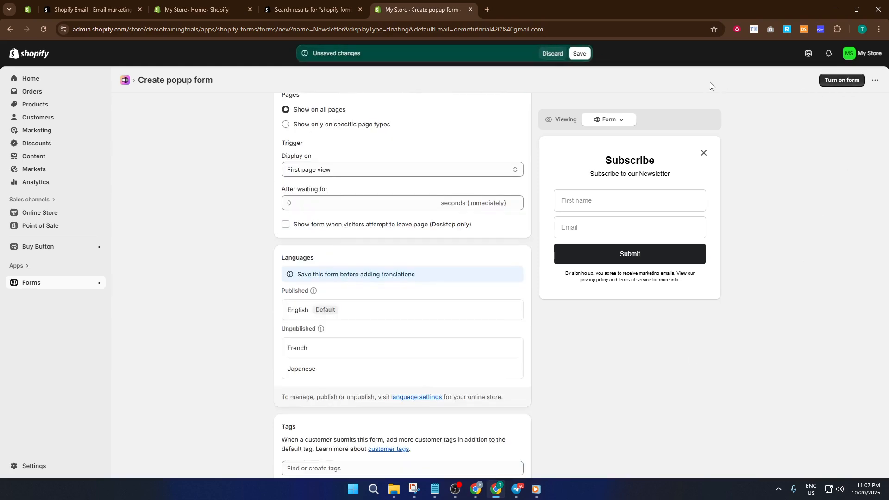
click(579, 54)
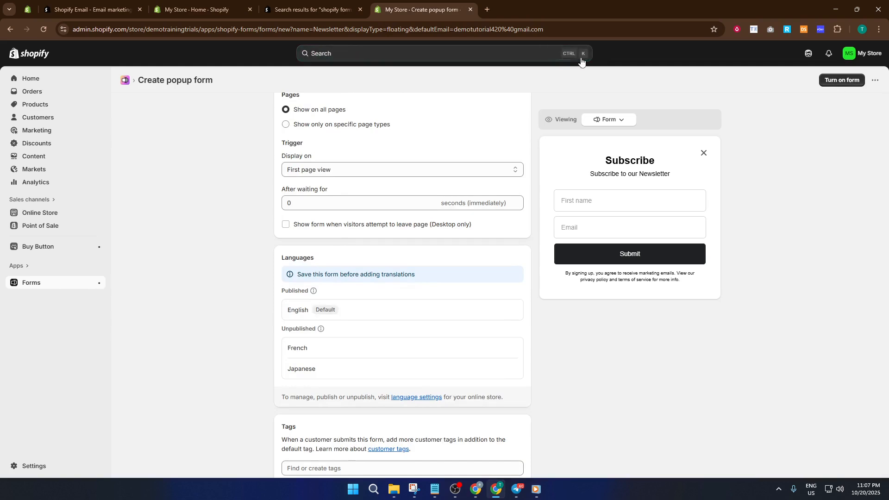
click(841, 79)
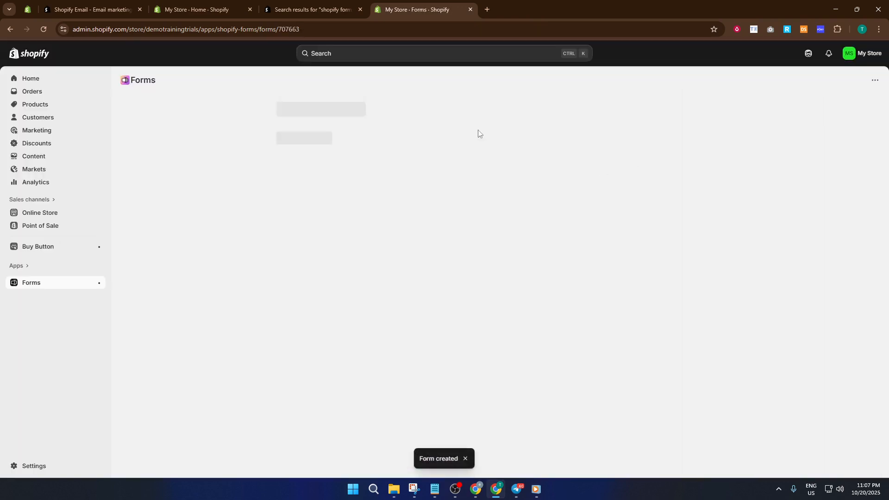